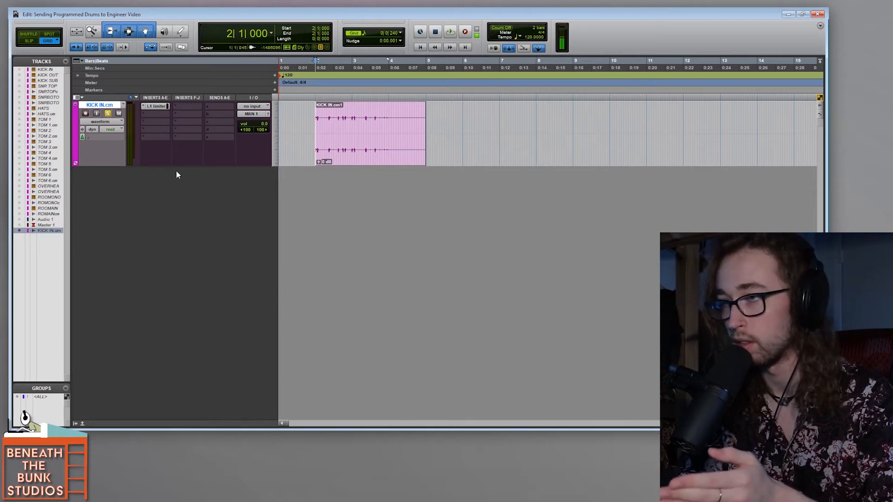
- Audition the KICK IN.cm audio clip and consolidate it into a new audio file
{"action": "key", "text": "space"}
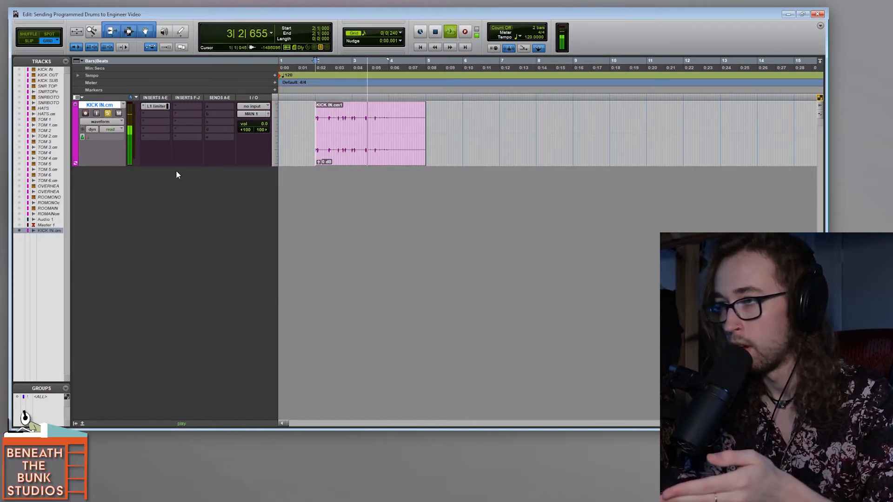
{"action": "key", "text": "space"}
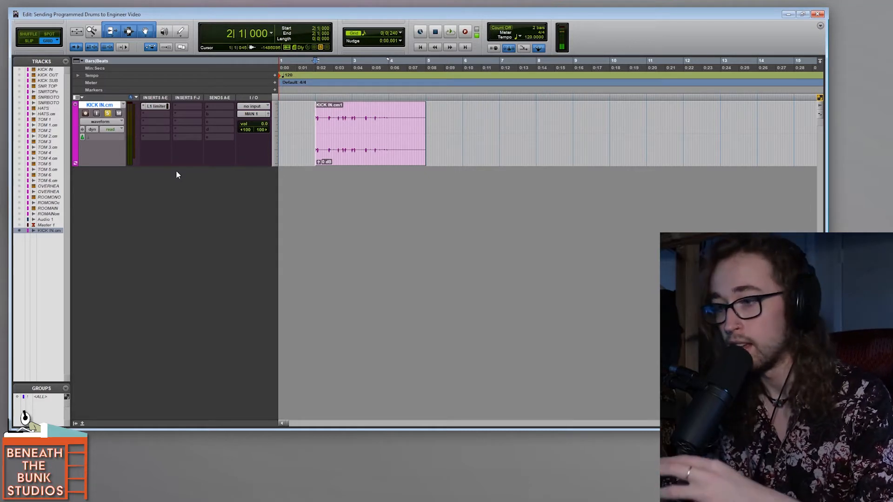
{"action": "left_click", "coordinate": [358, 155]}
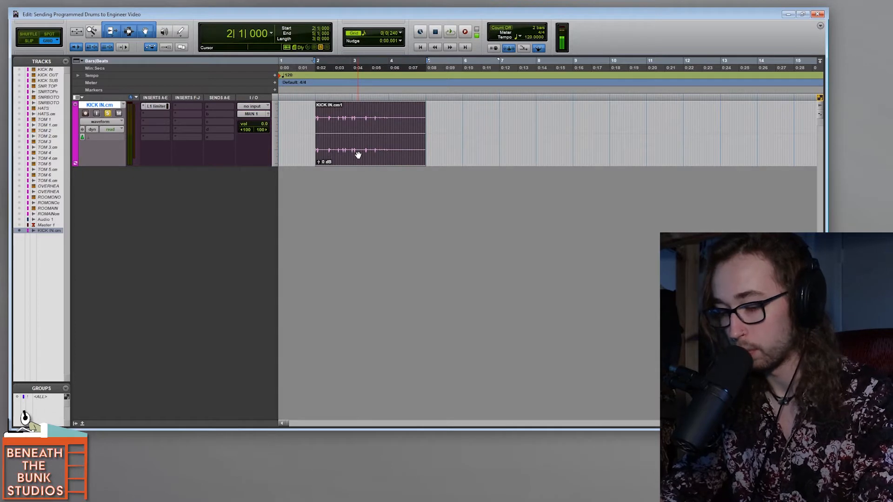
{"action": "key", "text": "alt+shift+3"}
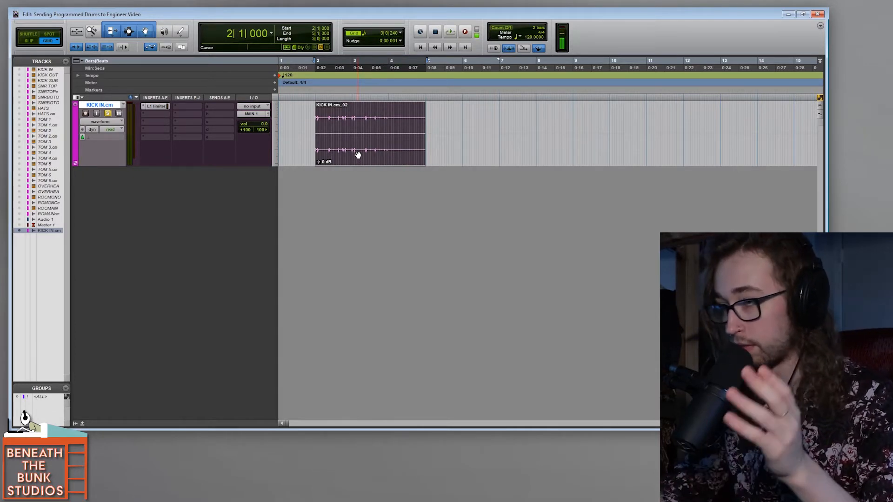
- Create one new stereo instrument track in ticks and solo it
{"action": "key", "text": "ctrl+shift+n"}
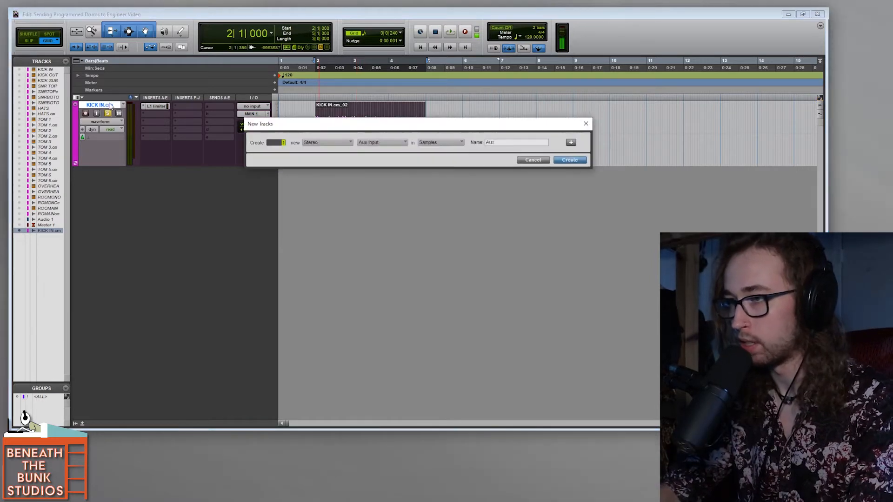
{"action": "key", "text": "ctrl+Down"}
{"action": "key", "text": "ctrl+Down"}
{"action": "key", "text": "ctrl+Down"}
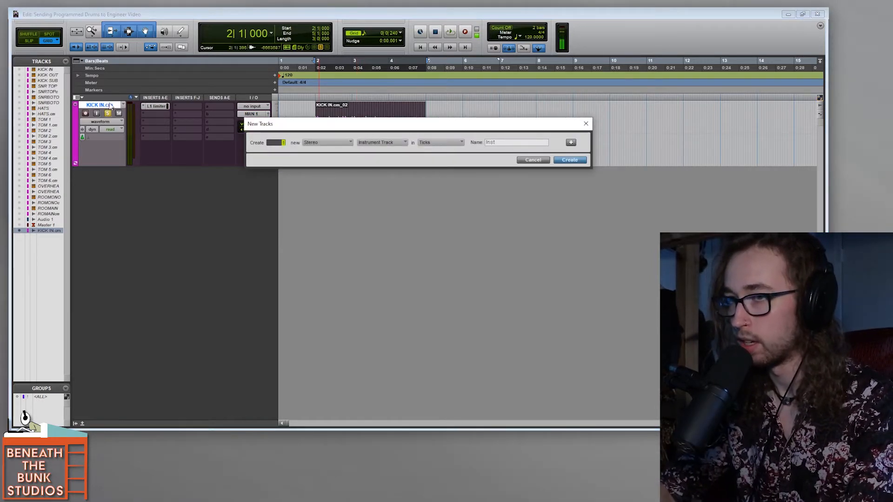
{"action": "key", "text": "Return"}
{"action": "left_click", "coordinate": [108, 180]}
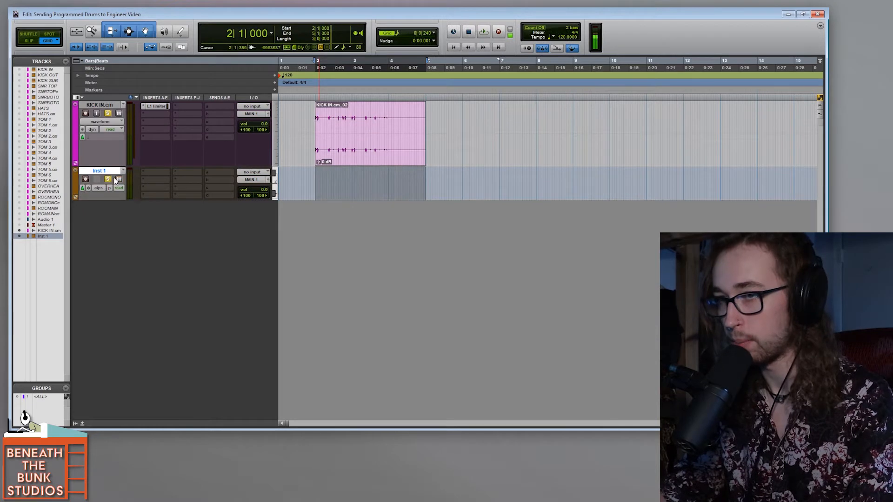
- Insert Superior Drummer 3 on the new instrument track and bring up its Tracker
{"action": "left_click", "coordinate": [155, 172]}
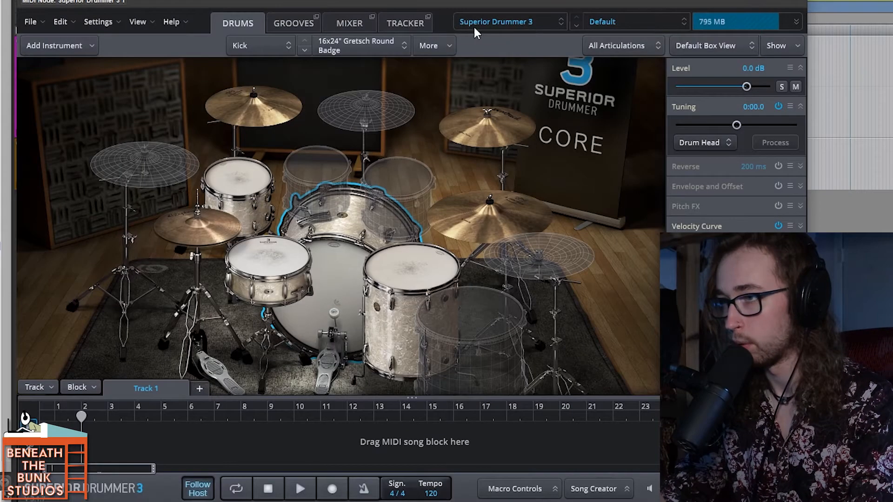
{"action": "left_click", "coordinate": [414, 24]}
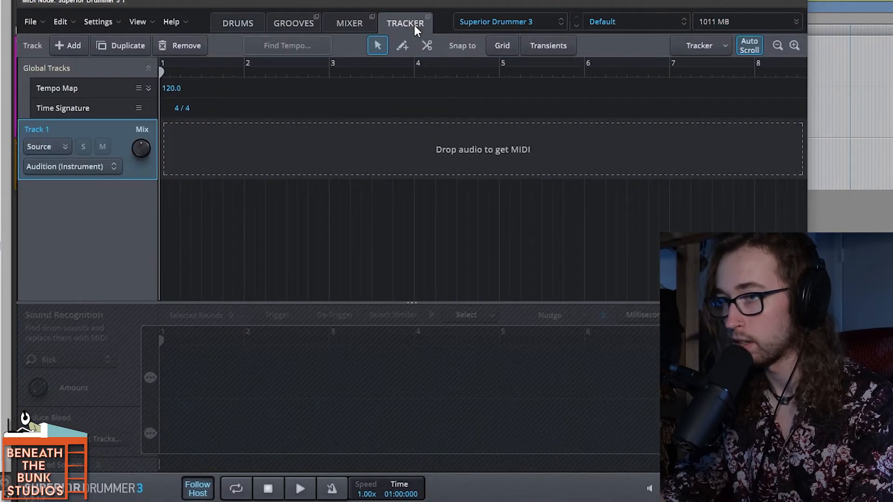
- Import KICK IN.cm_01.L into the Tracker from the session's Audio Files folder, with the files sorted by date modified
{"action": "left_click", "coordinate": [75, 46]}
{"action": "scroll", "coordinate": [302, 258], "scroll_direction": "down", "scroll_amount": 3}
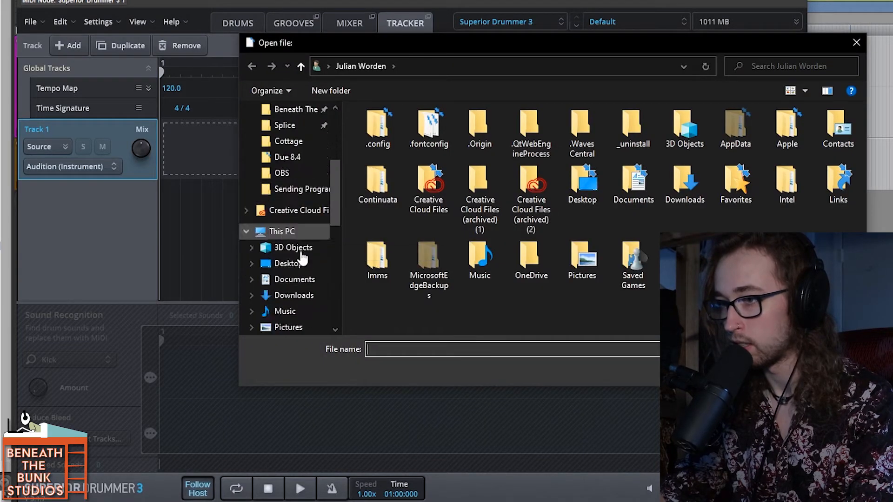
{"action": "scroll", "coordinate": [302, 258], "scroll_direction": "down", "scroll_amount": 3}
{"action": "left_click", "coordinate": [246, 279]}
{"action": "left_click", "coordinate": [301, 285]}
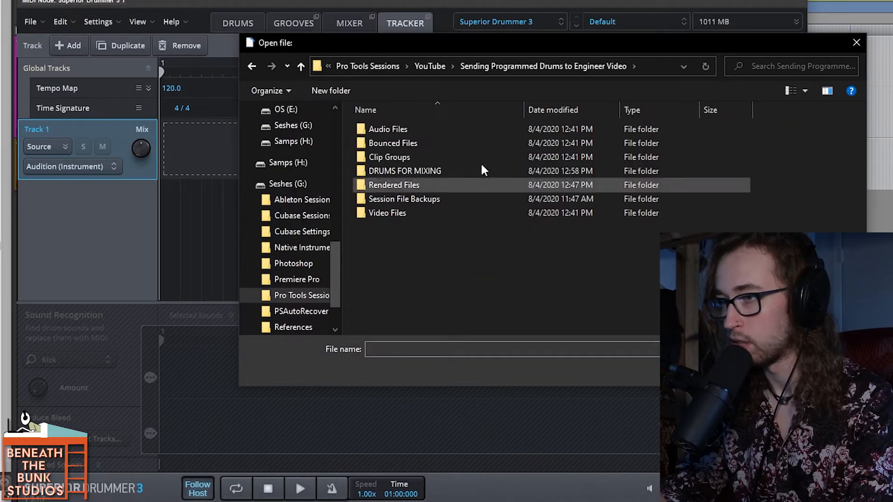
{"action": "double_click", "coordinate": [467, 129]}
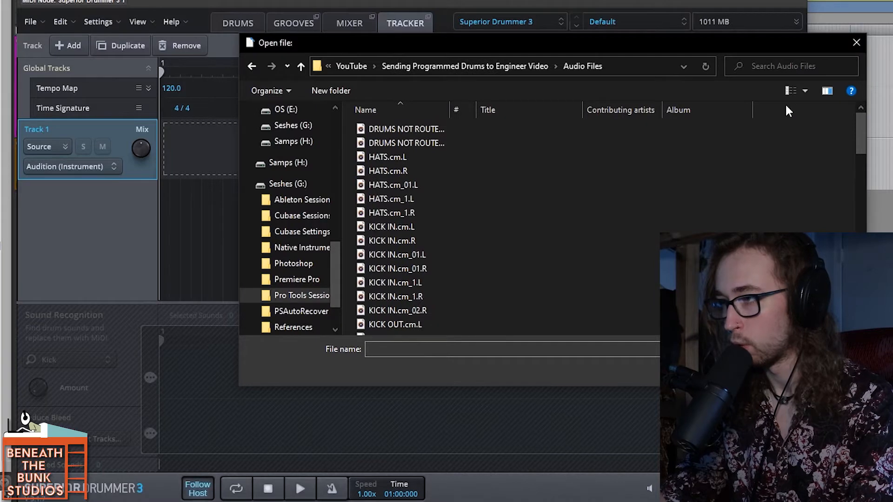
{"action": "right_click", "coordinate": [787, 106]}
{"action": "left_click", "coordinate": [833, 251]}
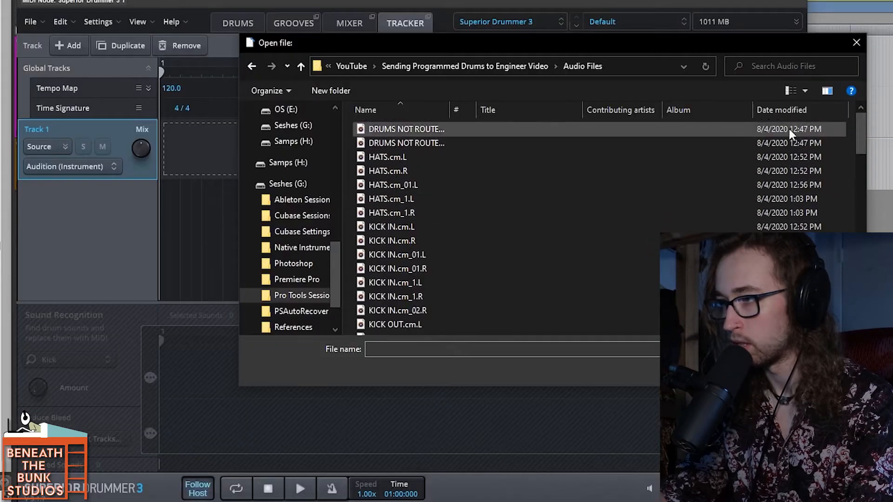
{"action": "left_click", "coordinate": [785, 109]}
{"action": "left_click", "coordinate": [785, 109]}
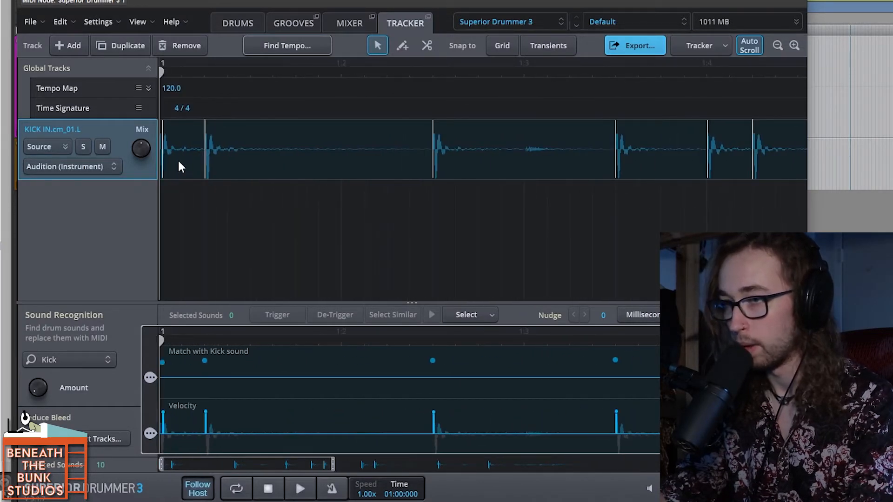
- Reposition the first kick hit's trigger marker to the very start of its transient
{"action": "left_click_drag", "start_coordinate": [188, 156], "coordinate": [156, 164]}
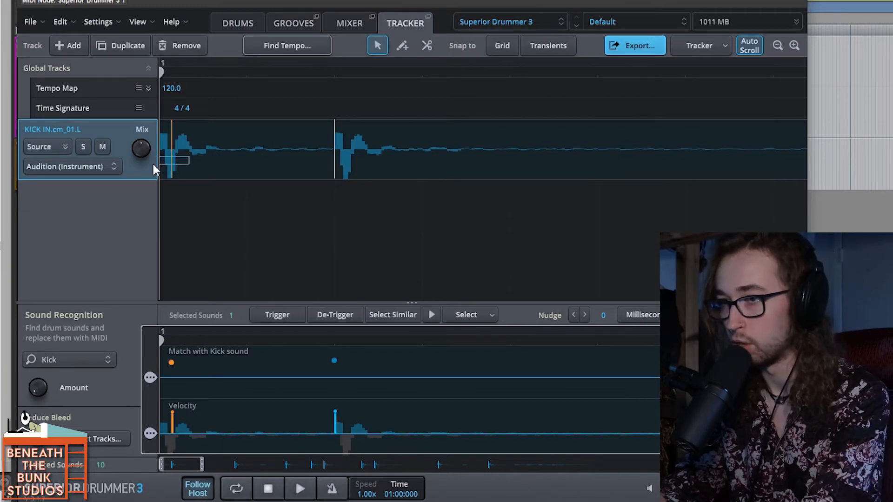
{"action": "left_click", "coordinate": [403, 45]}
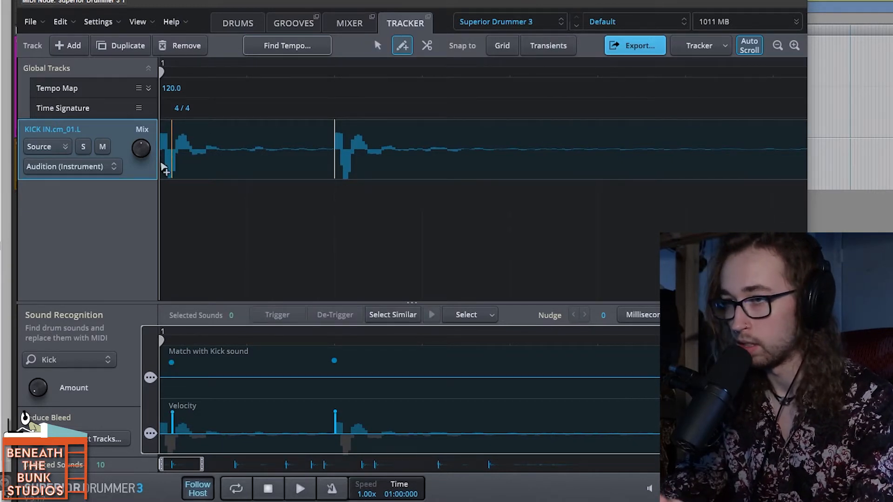
{"action": "left_click", "coordinate": [163, 153]}
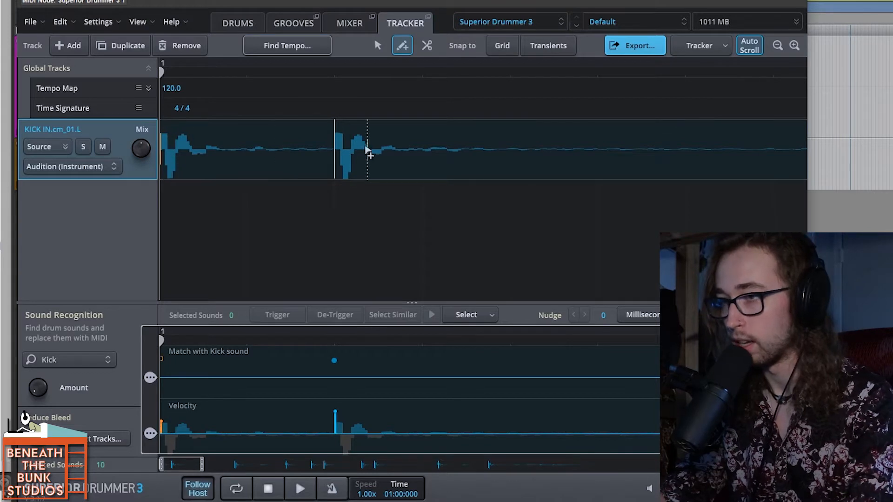
- Check the trigger markers on the remaining kick hits and bring up the MIDI export
{"action": "scroll", "coordinate": [568, 154], "scroll_direction": "right", "scroll_amount": 6}
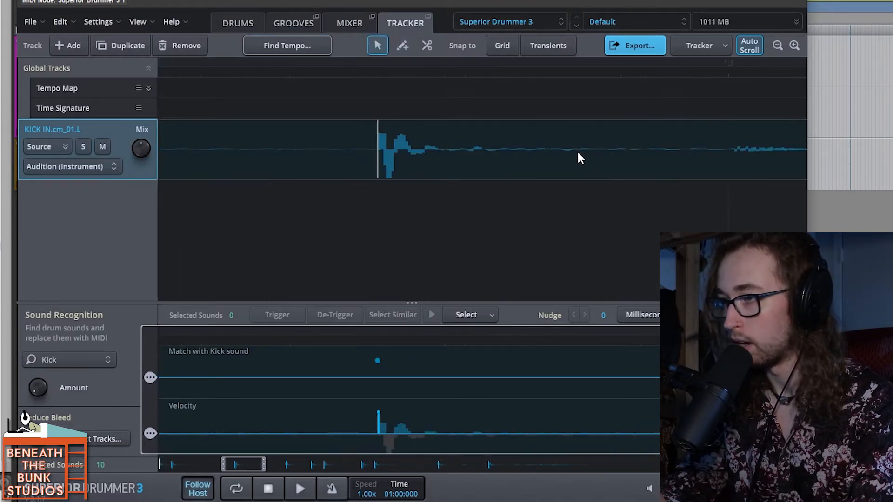
{"action": "scroll", "coordinate": [589, 152], "scroll_direction": "right", "scroll_amount": 6}
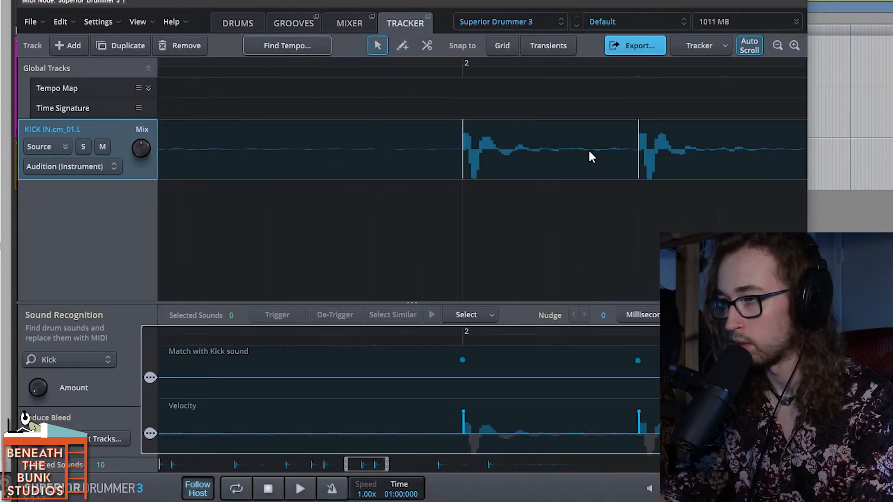
{"action": "scroll", "coordinate": [591, 153], "scroll_direction": "right", "scroll_amount": 8}
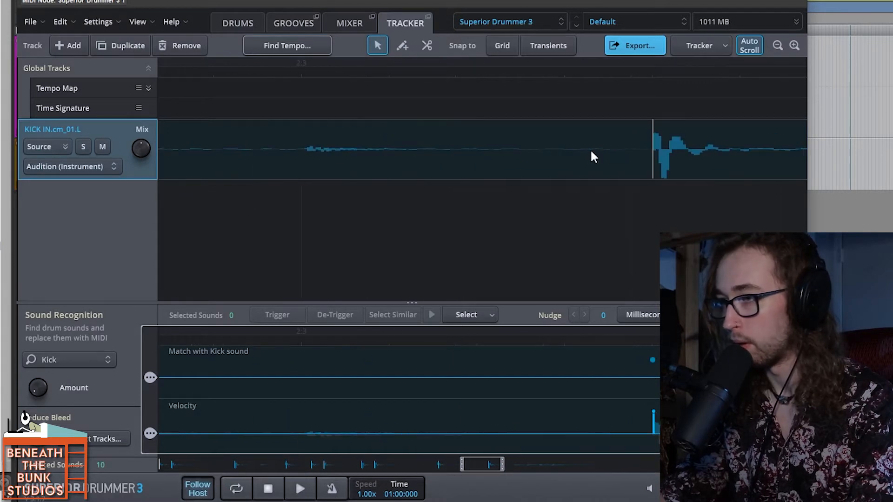
{"action": "scroll", "coordinate": [591, 148], "scroll_direction": "right", "scroll_amount": 5}
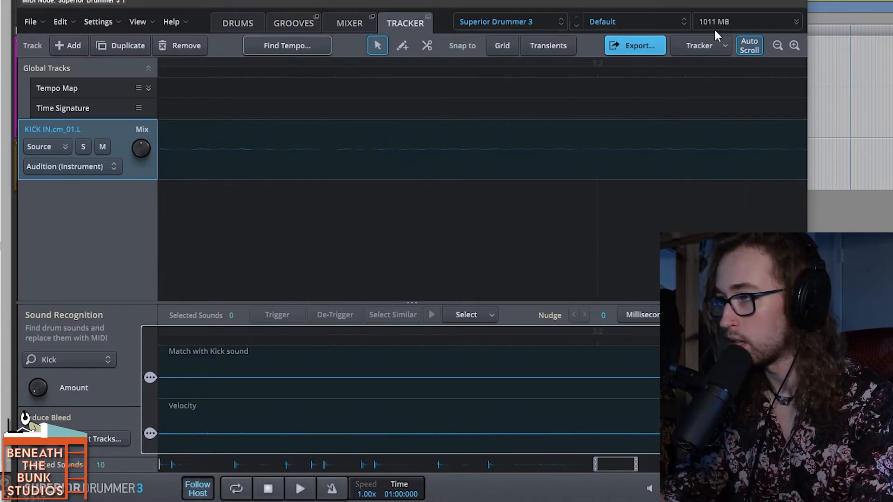
{"action": "left_click", "coordinate": [656, 53]}
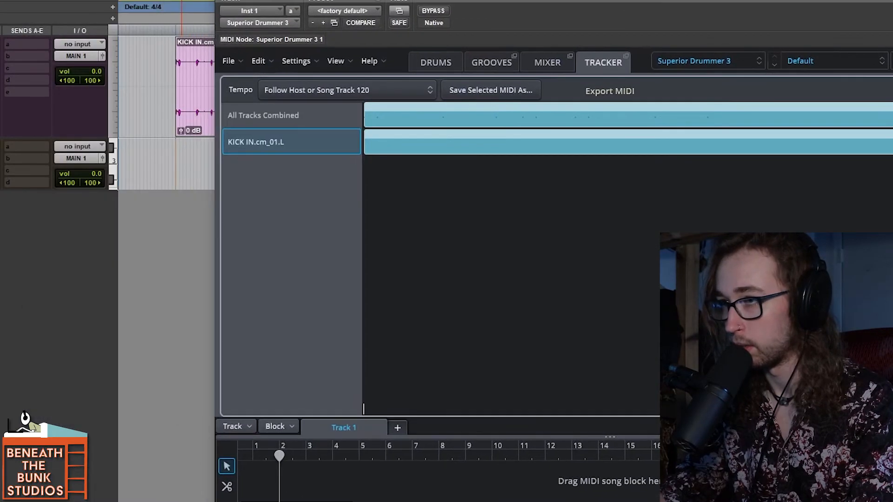
- Create a second stereo instrument track in ticks to hold the exported MIDI
{"action": "key", "text": "ctrl+shift+n"}
{"action": "key", "text": "ctrl+Down"}
{"action": "key", "text": "ctrl+Down"}
{"action": "key", "text": "ctrl+Down"}
{"action": "key", "text": "ctrl+Down"}
{"action": "key", "text": "ctrl+Down"}
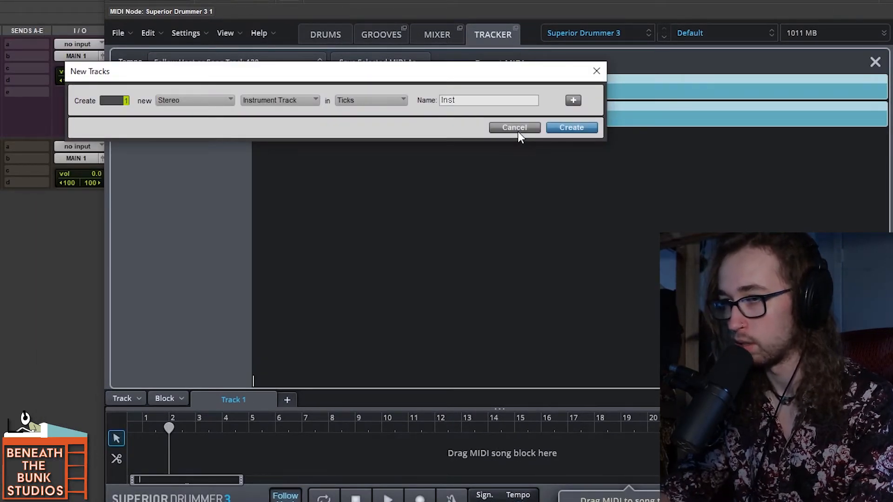
{"action": "key", "text": "Return"}
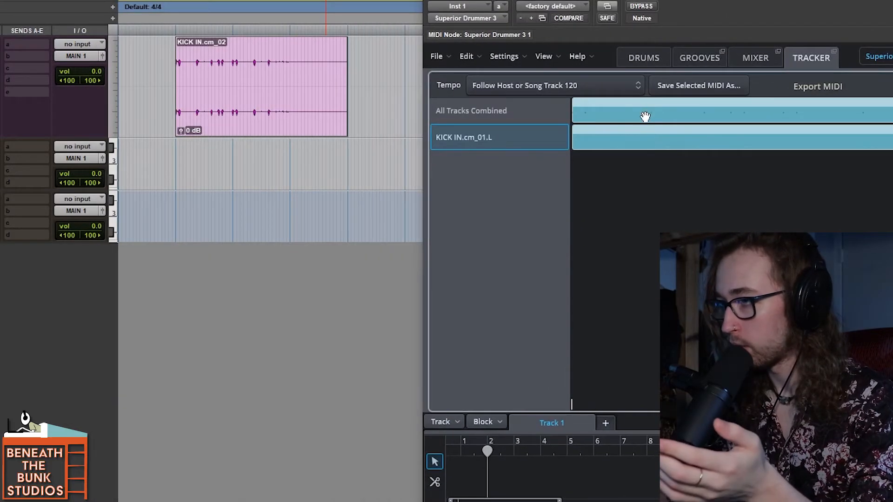
- Place the exported KICK IN.cm_01.L MIDI on the second instrument track at bar 2 and compare it with the kick audio clip
{"action": "left_click_drag", "start_coordinate": [640, 134], "coordinate": [174, 214]}
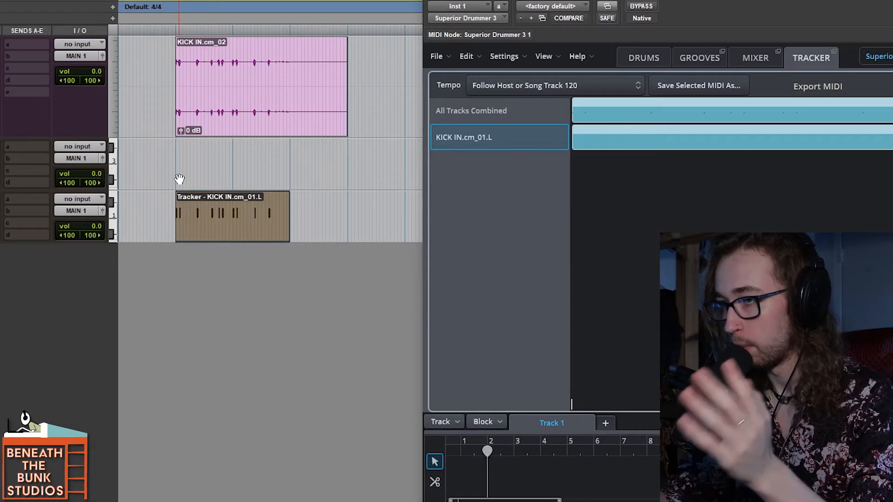
{"action": "left_click", "coordinate": [172, 146]}
{"action": "left_click", "coordinate": [204, 147]}
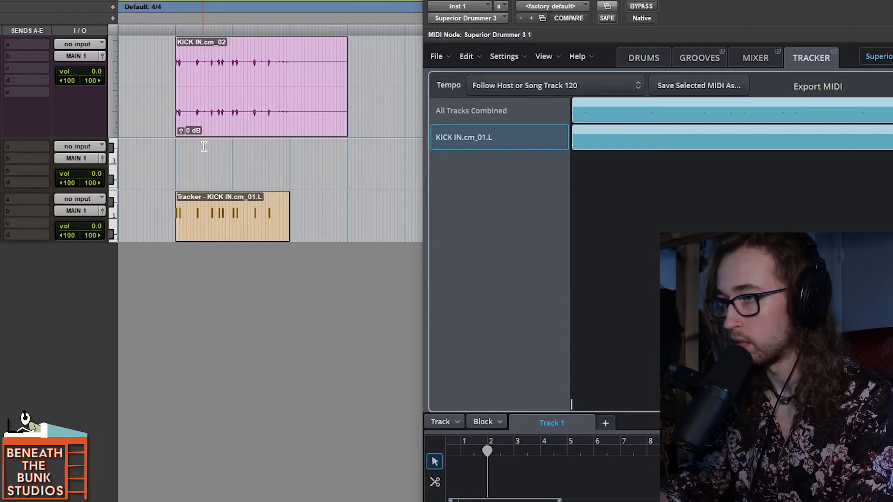
{"action": "double_click", "coordinate": [242, 114]}
{"action": "left_click_drag", "start_coordinate": [294, 70], "coordinate": [178, 233]}
{"action": "left_click_drag", "start_coordinate": [179, 232], "coordinate": [176, 232]}
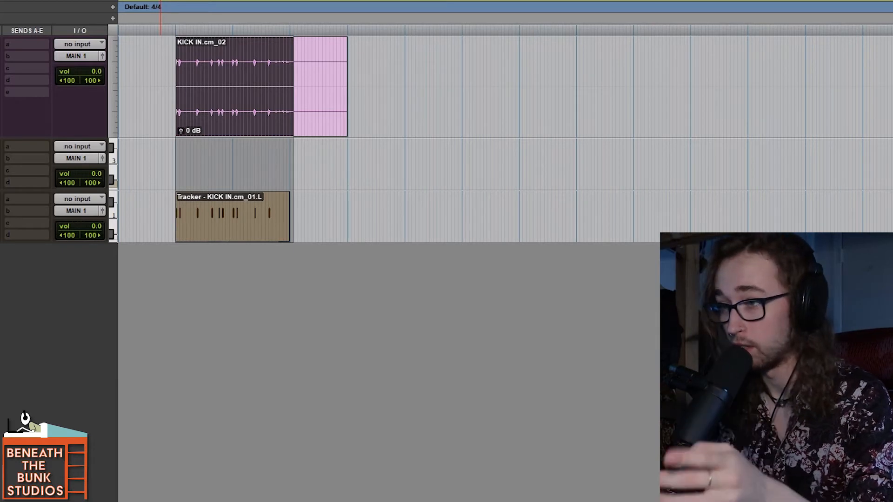
- Insert Serum on the instrument track that holds the kick MIDI
{"action": "left_click", "coordinate": [0, 199]}
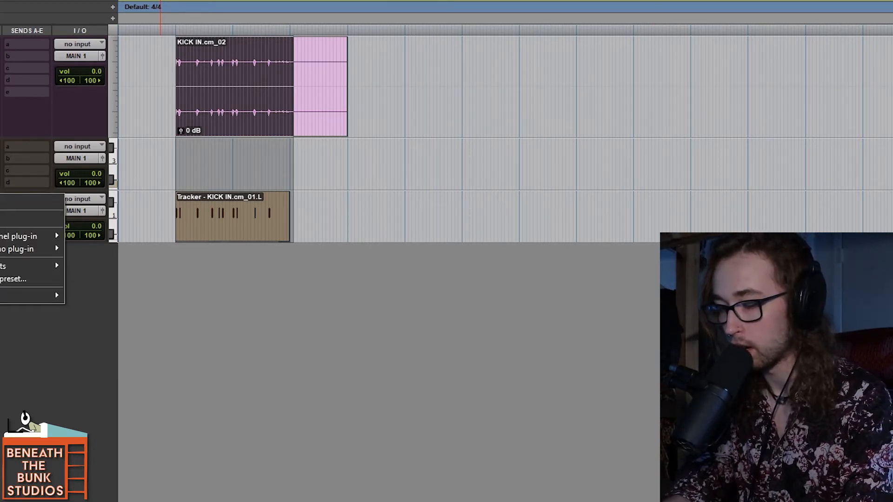
{"action": "type", "text": "sup"}
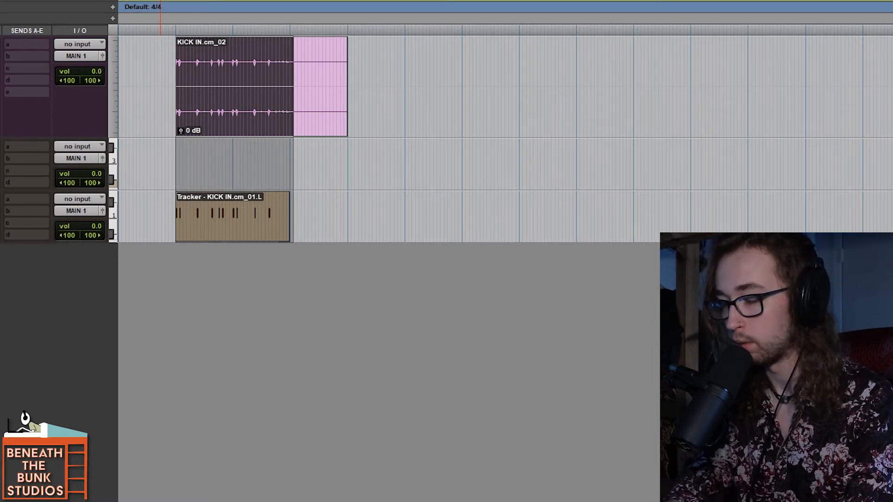
{"action": "key", "text": "Return"}
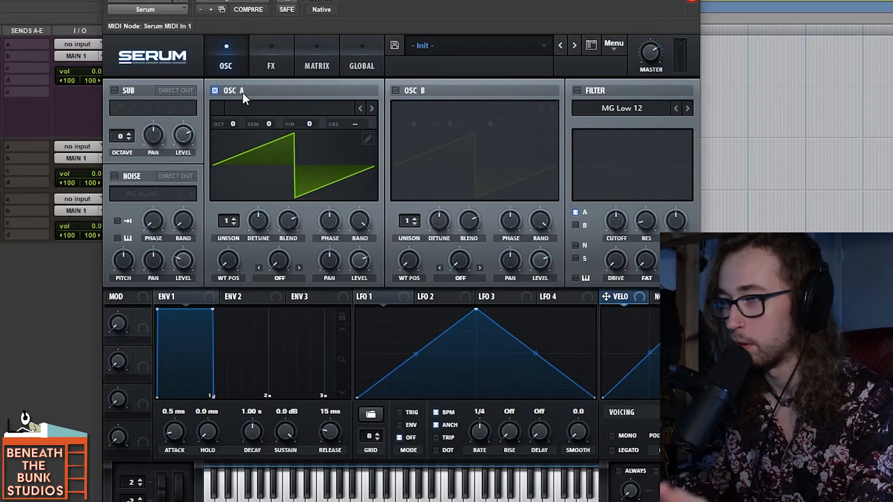
- Choose a wavetable from the Analog category for Serum's oscillator A
{"action": "left_click", "coordinate": [231, 91]}
{"action": "left_click", "coordinate": [231, 91]}
{"action": "left_click", "coordinate": [311, 108]}
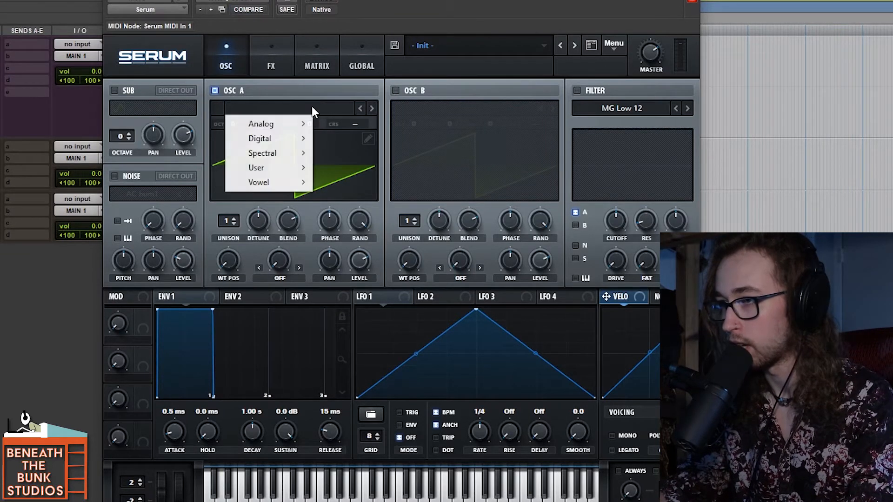
{"action": "left_click", "coordinate": [339, 124]}
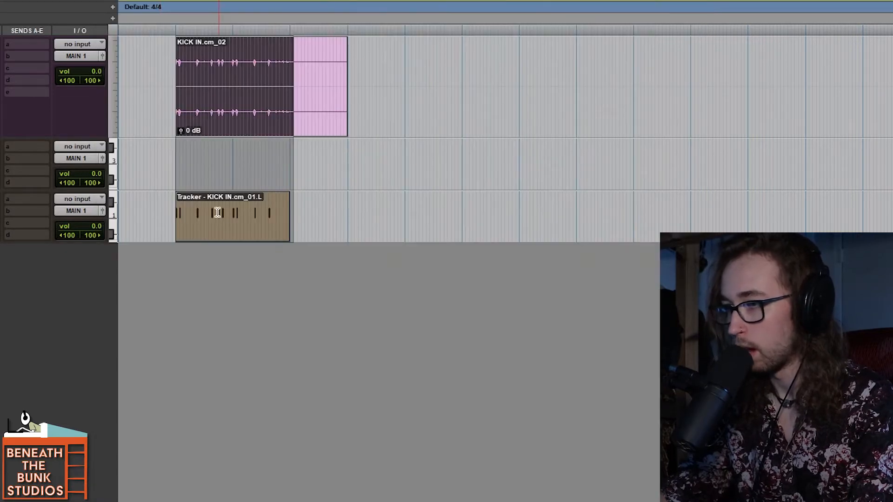
- Open the kick MIDI clip in the note editor and select the velocities of its notes
{"action": "left_click", "coordinate": [217, 231]}
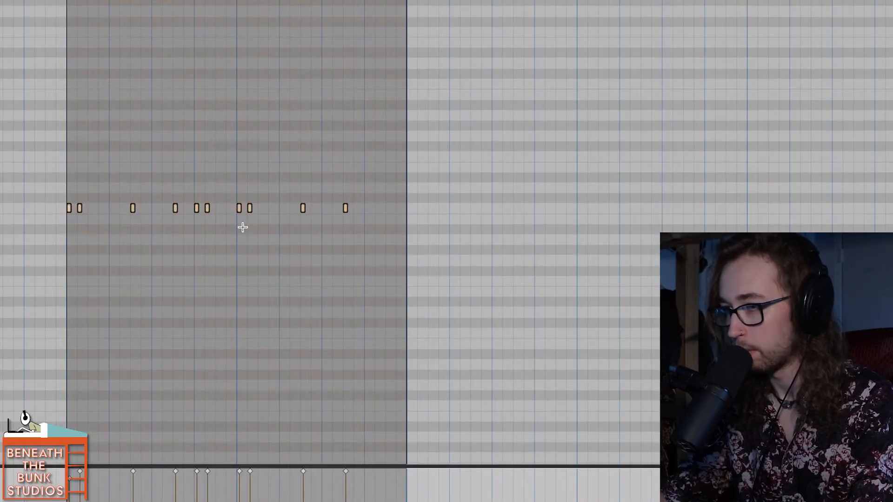
{"action": "left_click", "coordinate": [27, 240]}
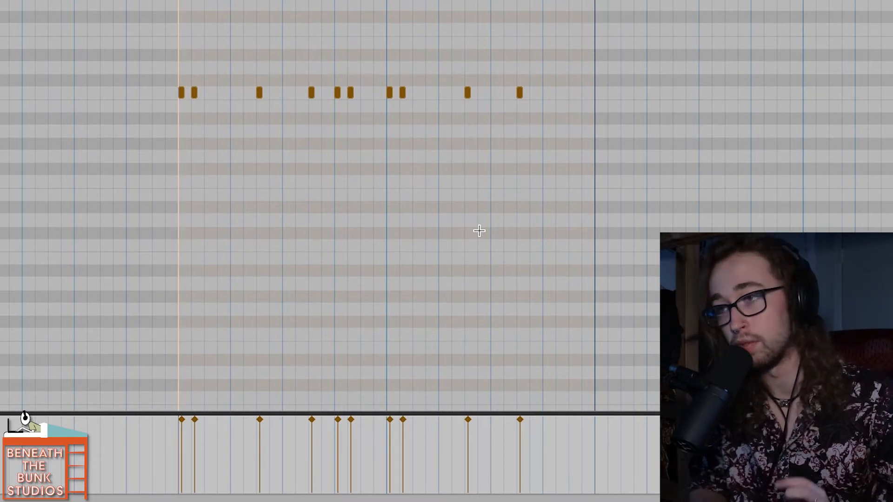
{"action": "left_click_drag", "start_coordinate": [579, 447], "coordinate": [194, 403]}
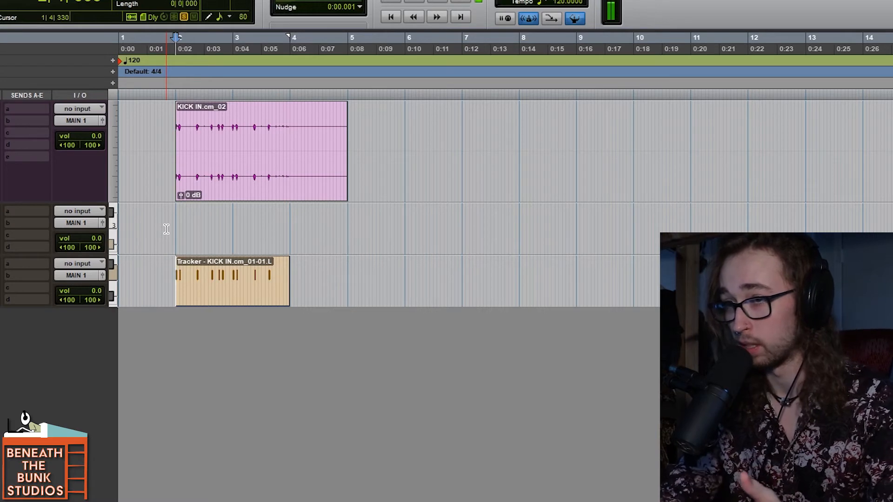
- Play back the kick parts and commit the Inst 2 Serum track to a new audio track
{"action": "key", "text": "space"}
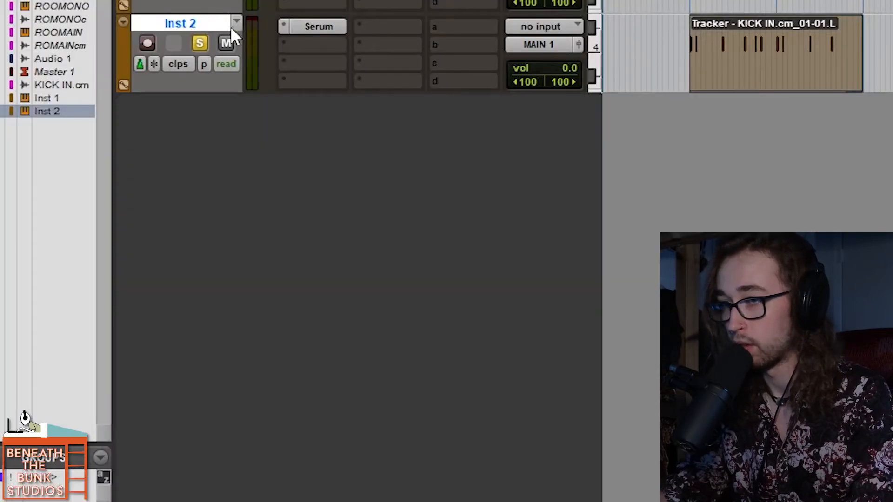
{"action": "right_click", "coordinate": [216, 22]}
{"action": "left_click", "coordinate": [348, 166]}
{"action": "left_click", "coordinate": [297, 107]}
{"action": "left_click", "coordinate": [342, 132]}
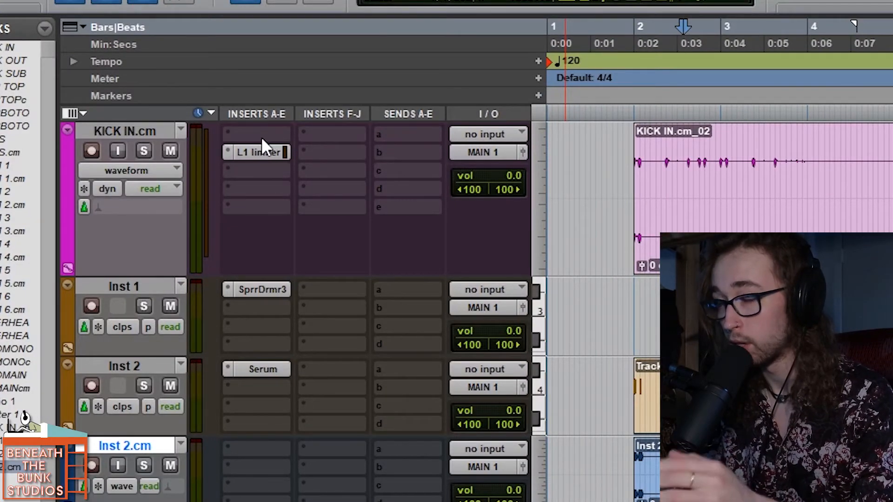
- Insert a Dyn3 Expander/Gate in the first insert slot of the KICK IN.cm track, ahead of the L1 limiter
{"action": "left_click", "coordinate": [247, 130]}
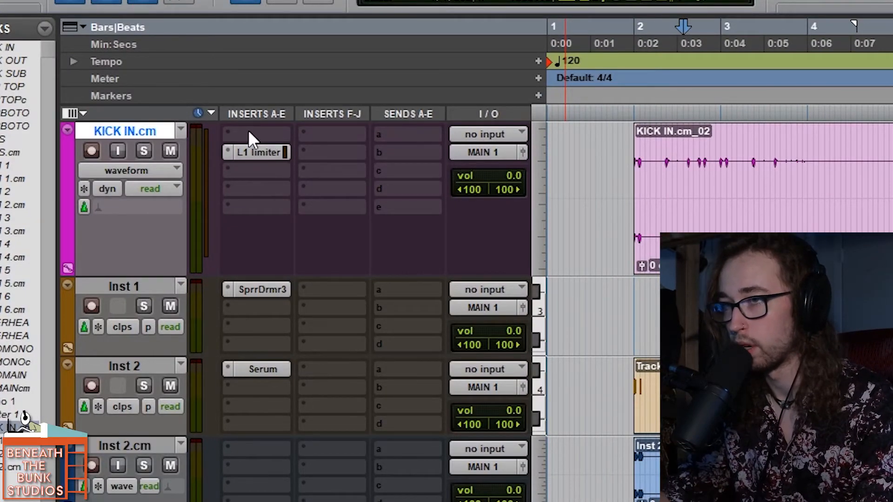
{"action": "type", "text": "GATE"}
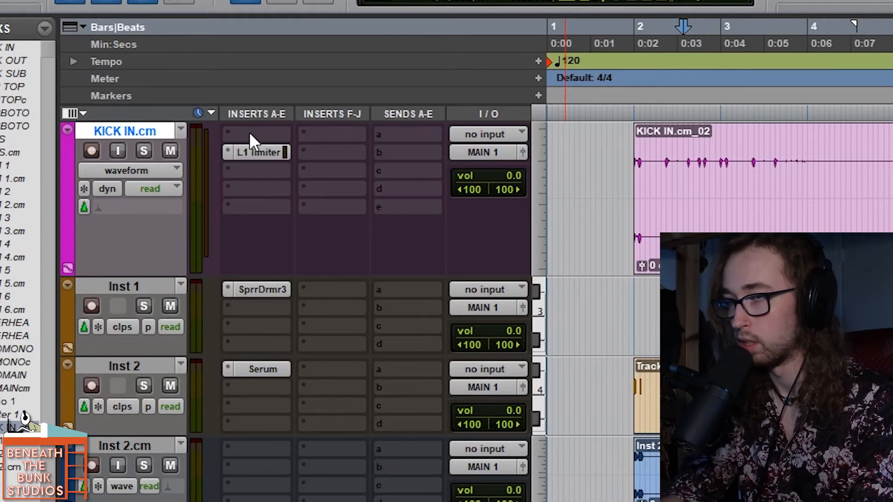
{"action": "key", "text": "Down"}
{"action": "key", "text": "Down"}
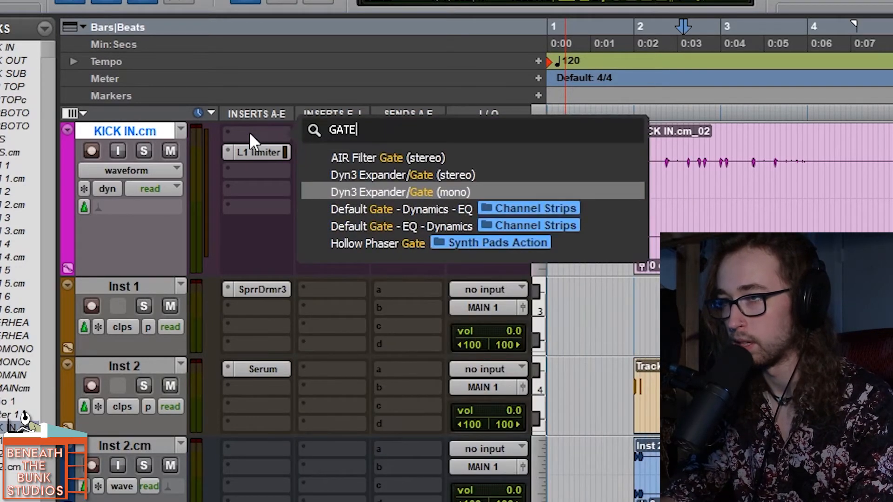
{"action": "key", "text": "Escape"}
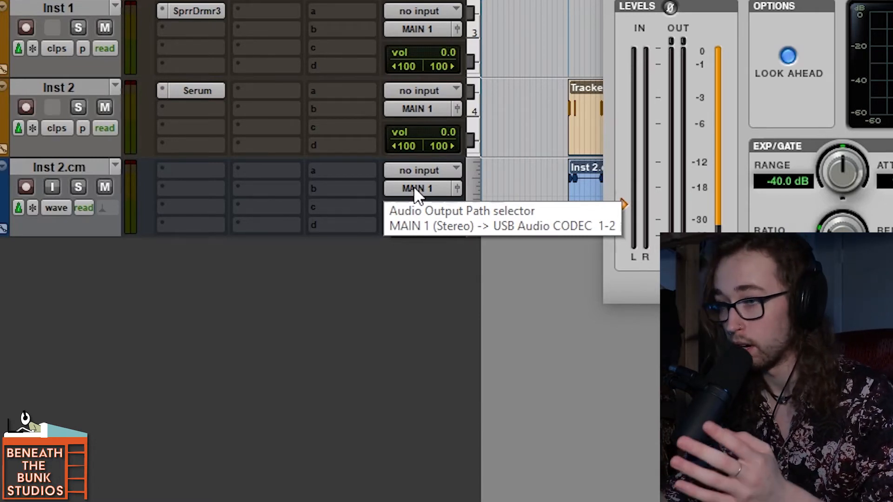
- Route the output of the committed Inst 2.cm track to the mono bus D SUM.L
{"action": "left_click", "coordinate": [78, 164]}
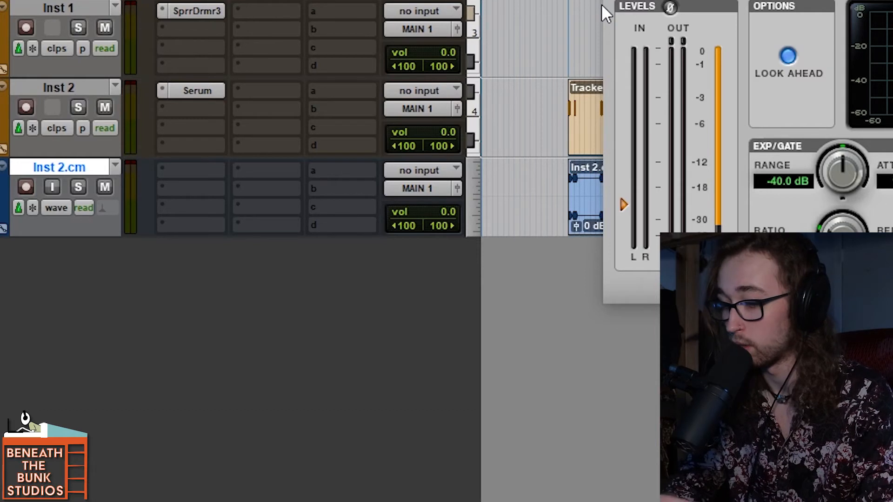
{"action": "left_click", "coordinate": [414, 186]}
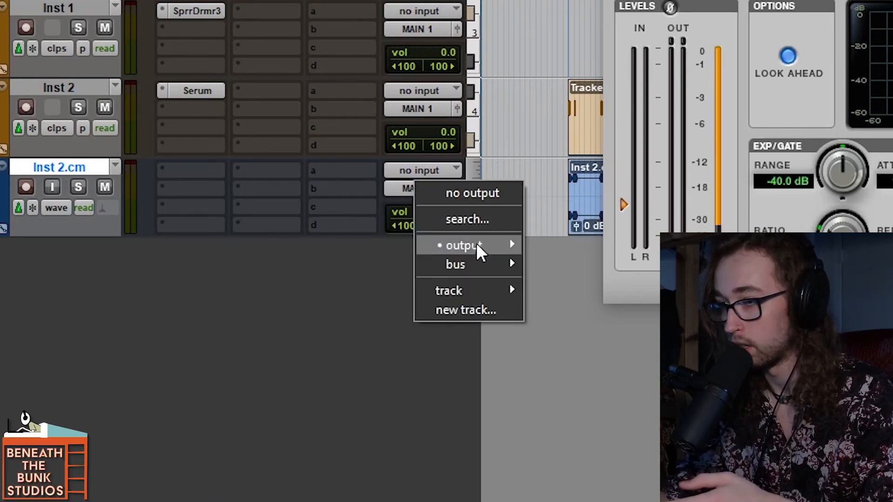
{"action": "mouse_move", "coordinate": [477, 246]}
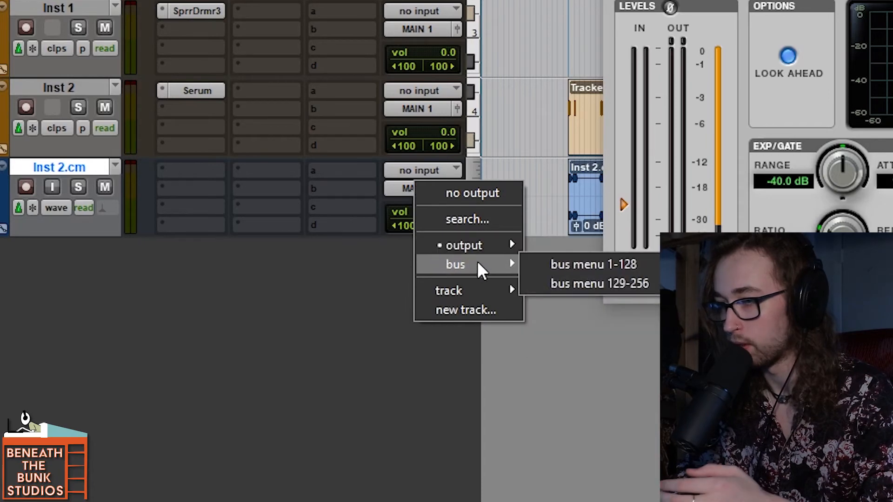
{"action": "mouse_move", "coordinate": [624, 265]}
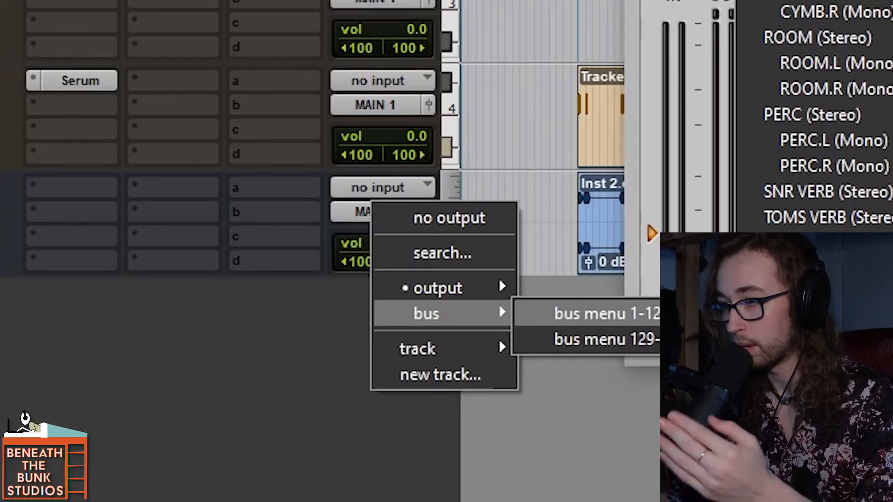
{"action": "left_click", "coordinate": [833, 2]}
- Rename the output bus of the Inst 2.cm track as KICK SC
{"action": "right_click", "coordinate": [368, 212]}
{"action": "left_click", "coordinate": [404, 260]}
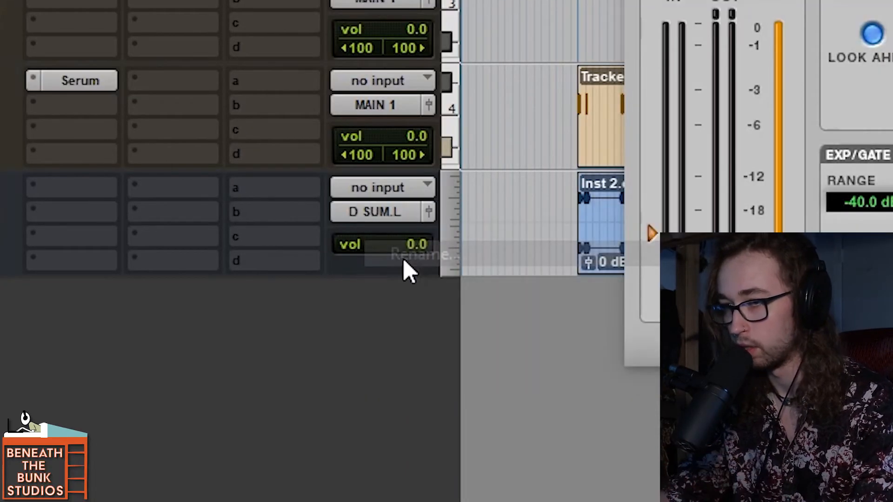
{"action": "type", "text": "SNR"}
{"action": "key", "text": "BackSpace"}
{"action": "key", "text": "BackSpace"}
{"action": "key", "text": "BackSpace"}
{"action": "type", "text": "KICK D"}
{"action": "key", "text": "BackSpace"}
{"action": "type", "text": "SC"}
{"action": "key", "text": "Return"}
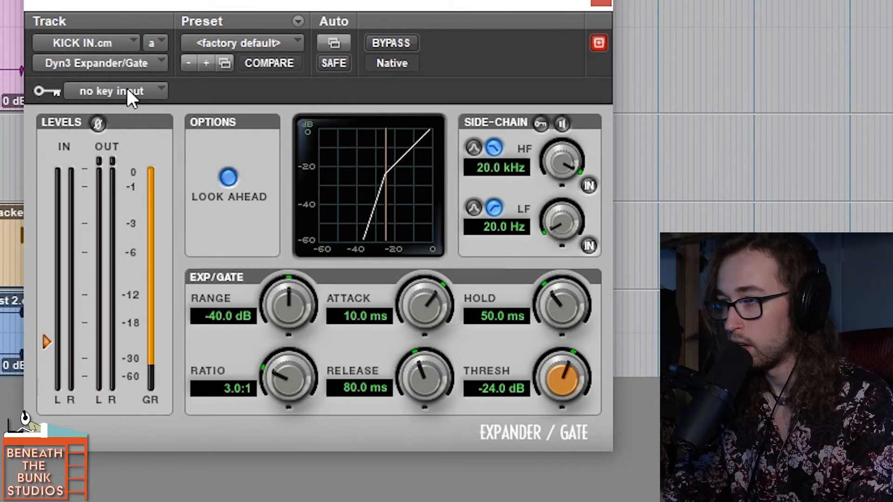
- Set the Expander/Gate's key input to the KICK SC bus and enable its external side-chain key
{"action": "left_click", "coordinate": [133, 93]}
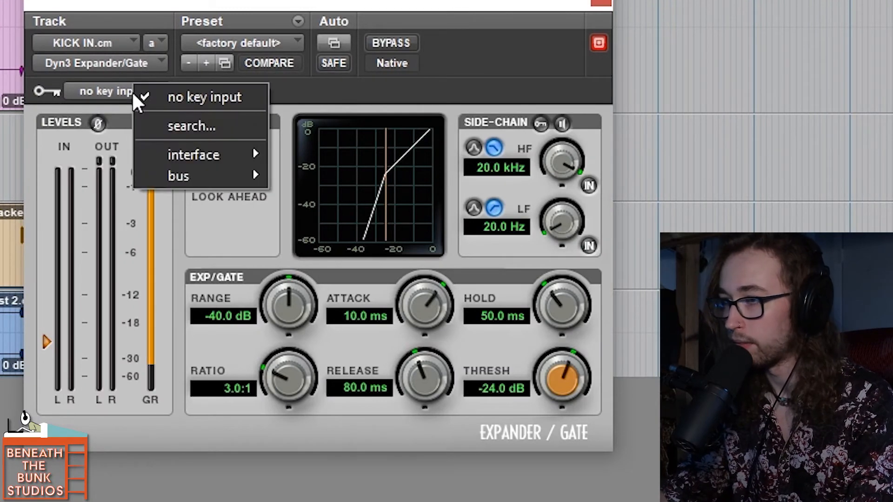
{"action": "mouse_move", "coordinate": [194, 172]}
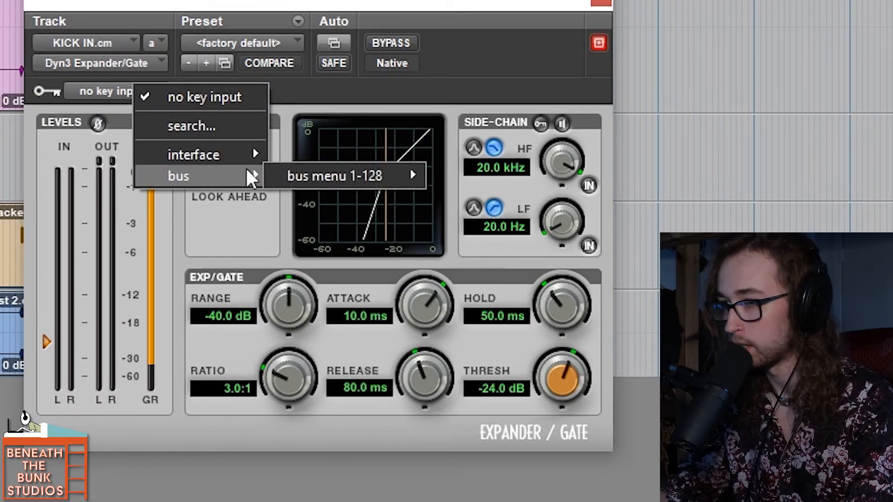
{"action": "mouse_move", "coordinate": [381, 181]}
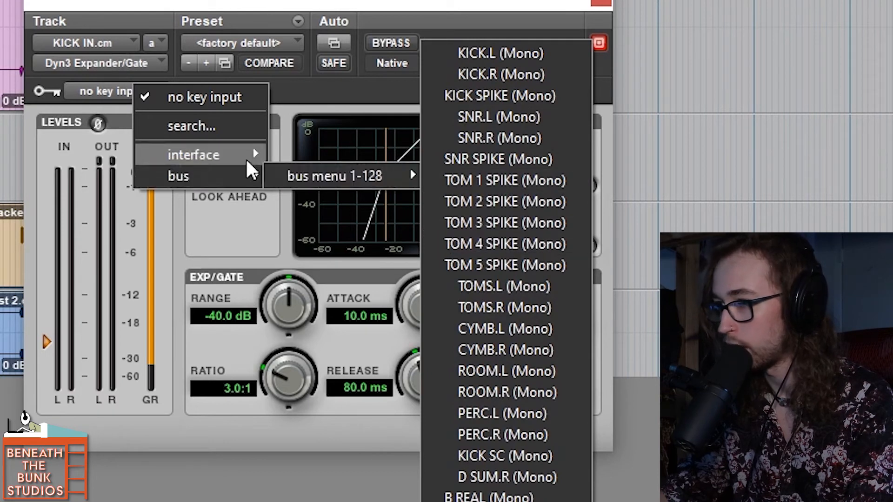
{"action": "type", "text": "KICK SC"}
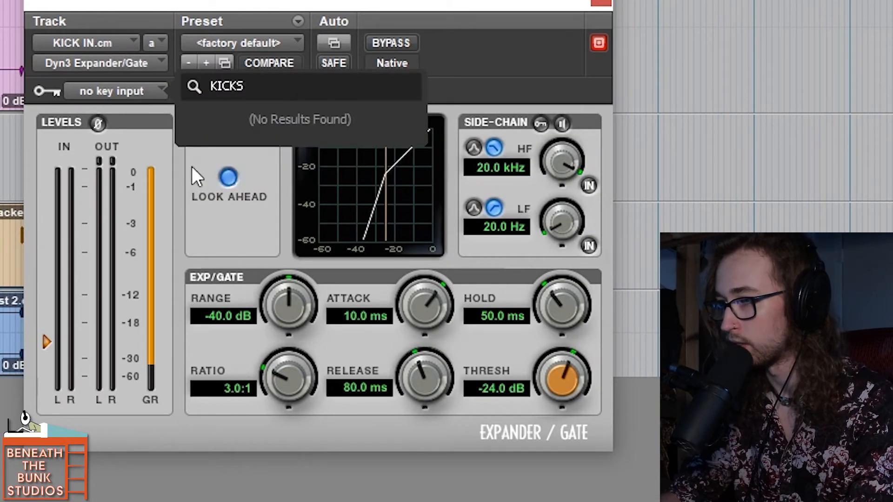
{"action": "key", "text": "BackSpace"}
{"action": "key", "text": "BackSpace"}
{"action": "type", "text": "SC"}
{"action": "key", "text": "Return"}
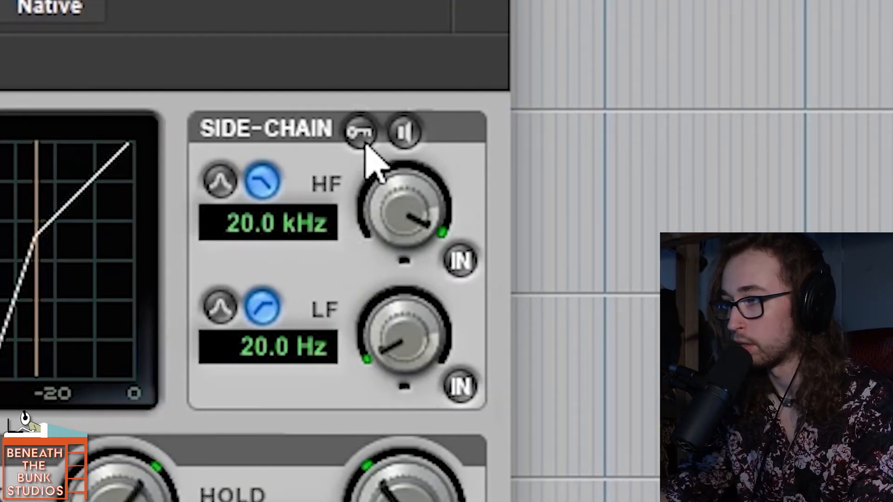
{"action": "left_click", "coordinate": [365, 142]}
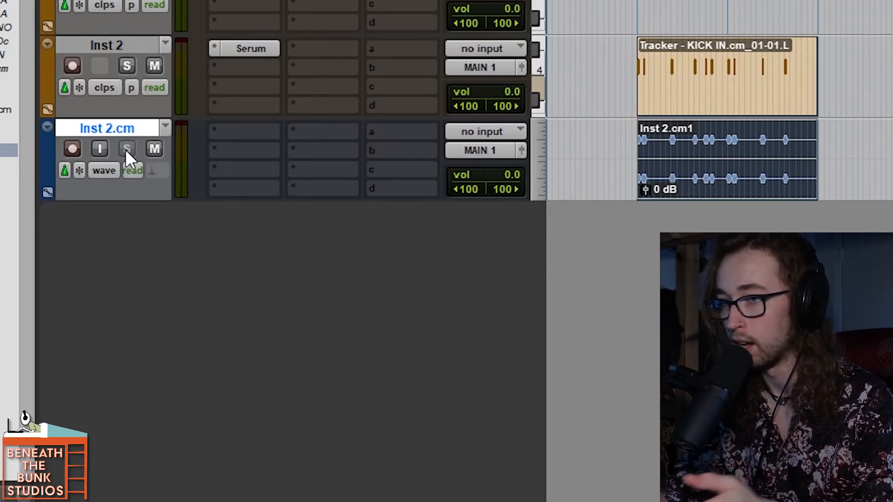
- Solo the Inst 2 Serum track and clear the solo again
{"action": "left_click", "coordinate": [127, 66]}
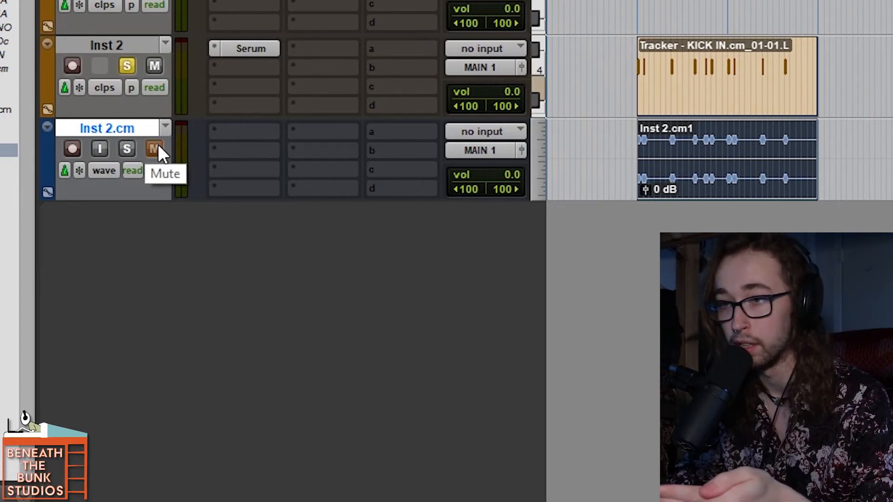
{"action": "left_click", "coordinate": [127, 64]}
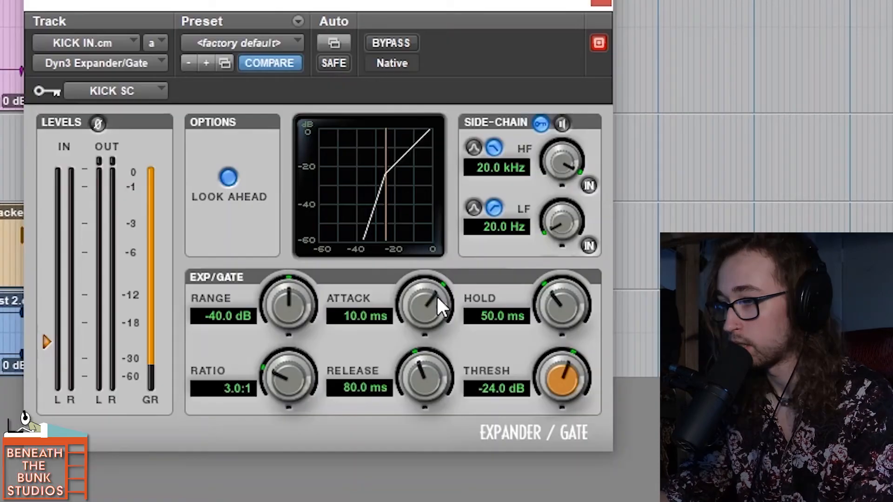
- Set the gate's attack to 10.0 us, release to 385.5 ms and range to -80.0 dB
{"action": "left_click_drag", "start_coordinate": [436, 295], "coordinate": [436, 353]}
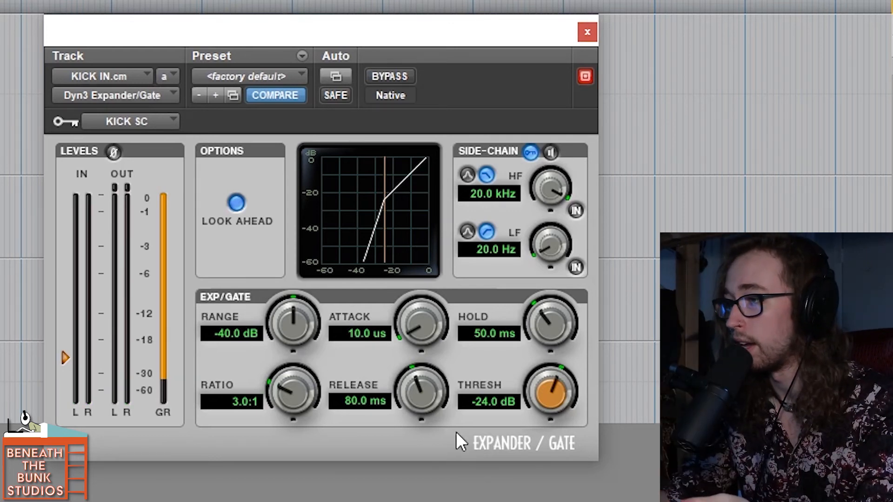
{"action": "left_click_drag", "start_coordinate": [430, 406], "coordinate": [462, 347]}
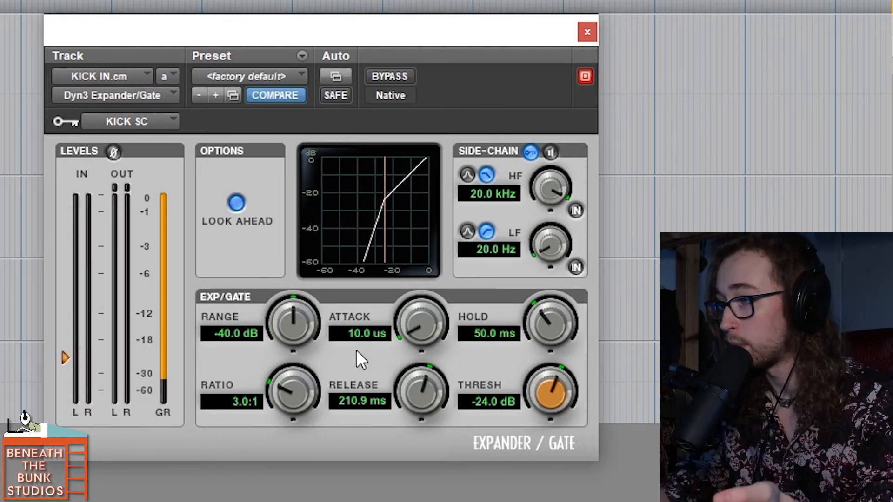
{"action": "left_click_drag", "start_coordinate": [302, 326], "coordinate": [286, 400]}
{"action": "left_click_drag", "start_coordinate": [287, 501], "coordinate": [288, 471]}
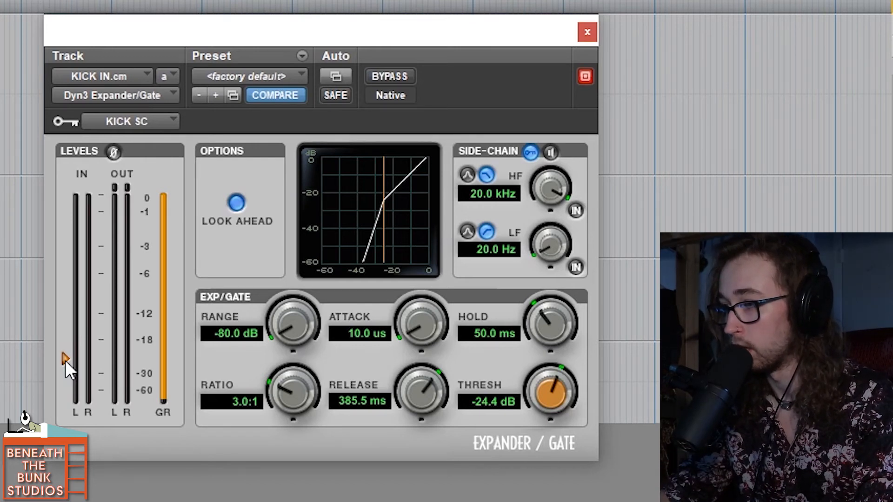
- Play back the kick and try different gate thresholds against the side-chain signal, settling at about -30 dB
{"action": "left_click_drag", "start_coordinate": [65, 361], "coordinate": [62, 368]}
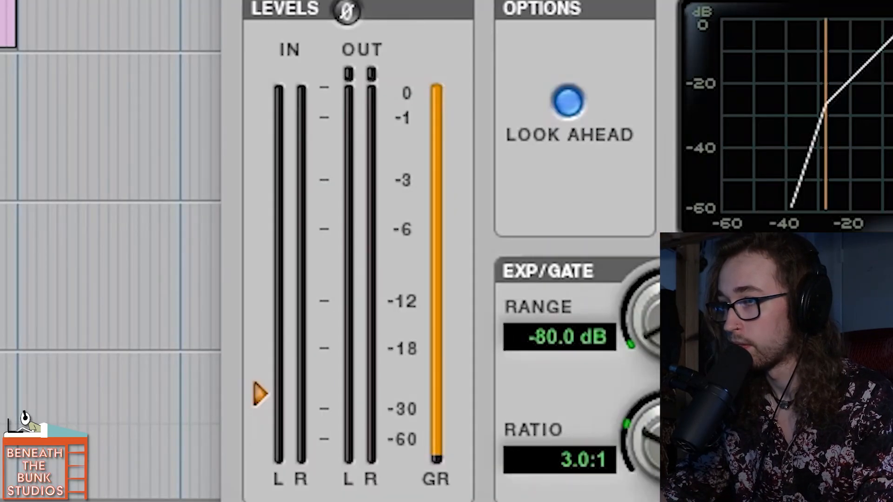
{"action": "key", "text": "space"}
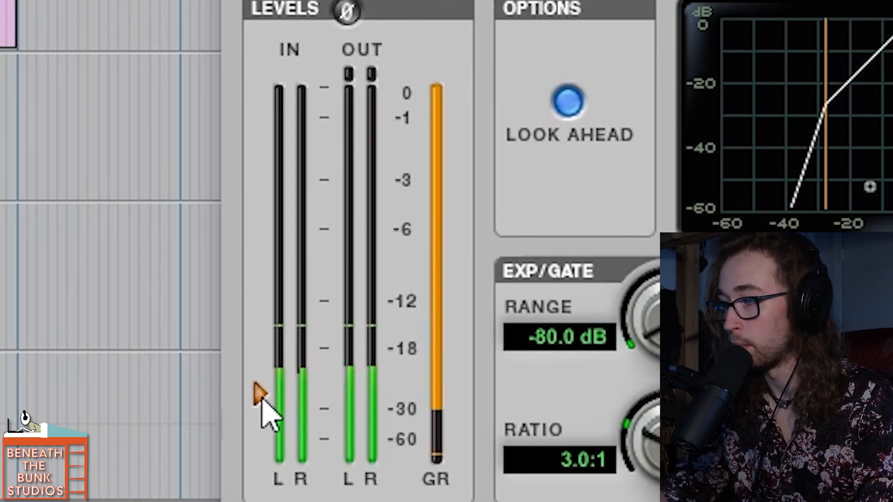
{"action": "left_click_drag", "start_coordinate": [262, 399], "coordinate": [281, 167]}
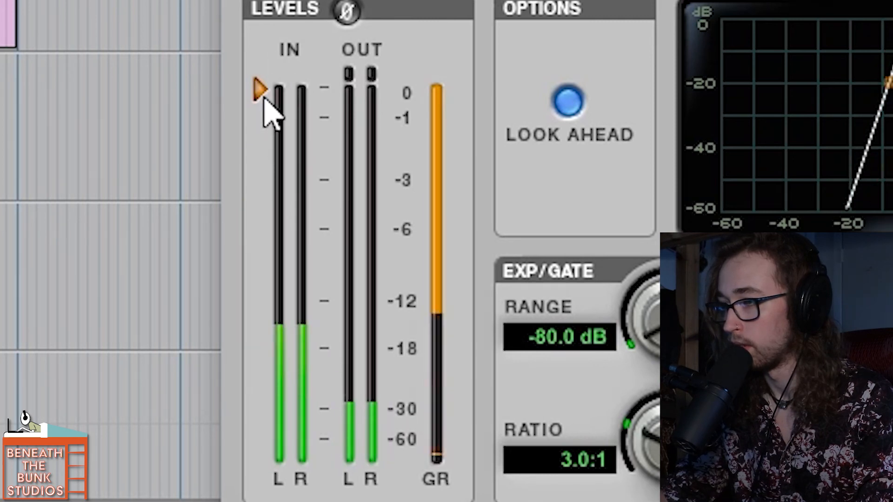
{"action": "left_click_drag", "start_coordinate": [265, 98], "coordinate": [261, 417]}
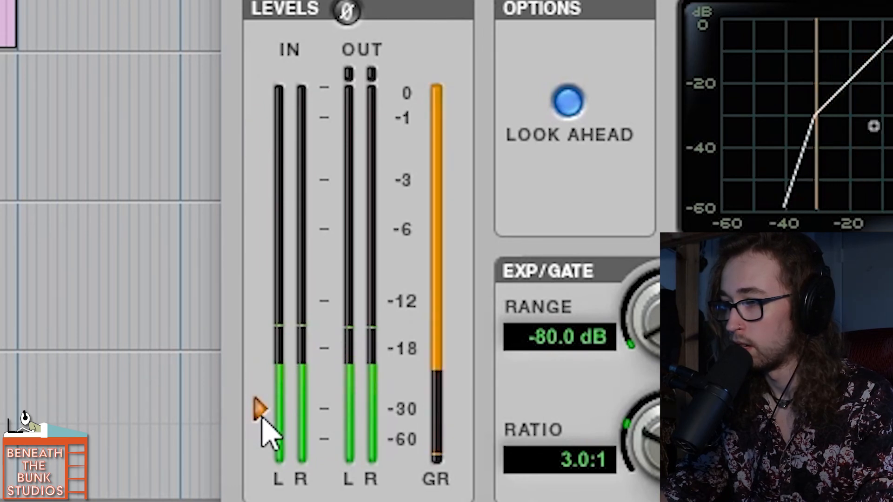